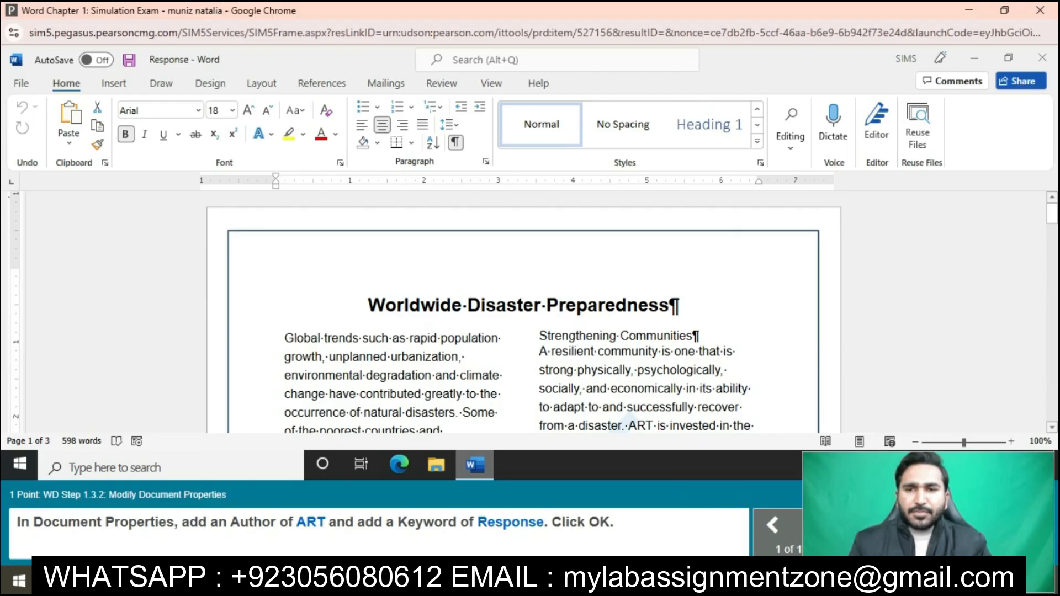
Step: Set the document's author property to ART
{"action": "left_click", "coordinate": [21, 83]}
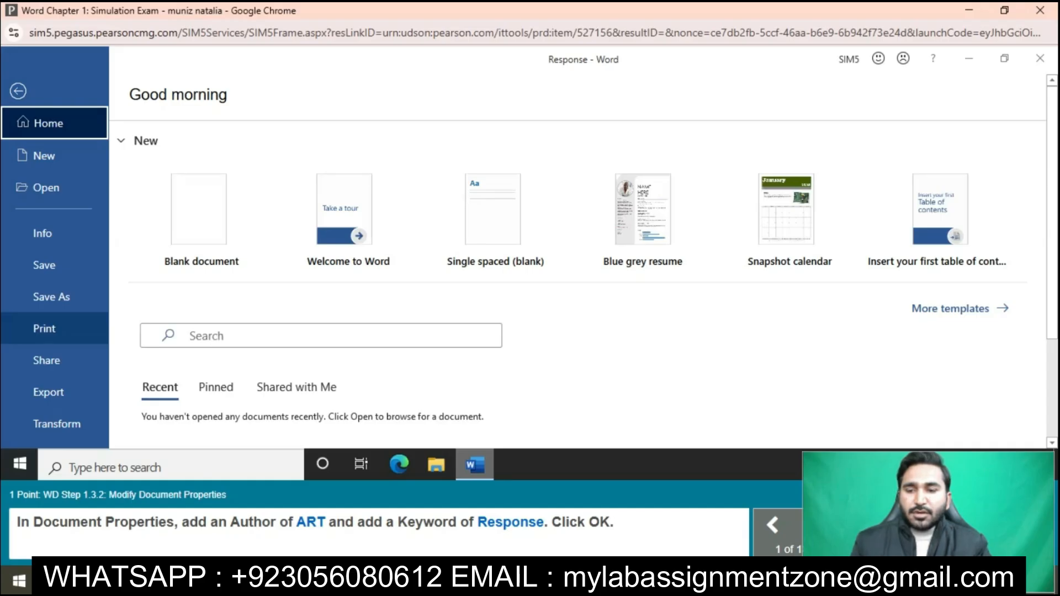
{"action": "left_click", "coordinate": [43, 232]}
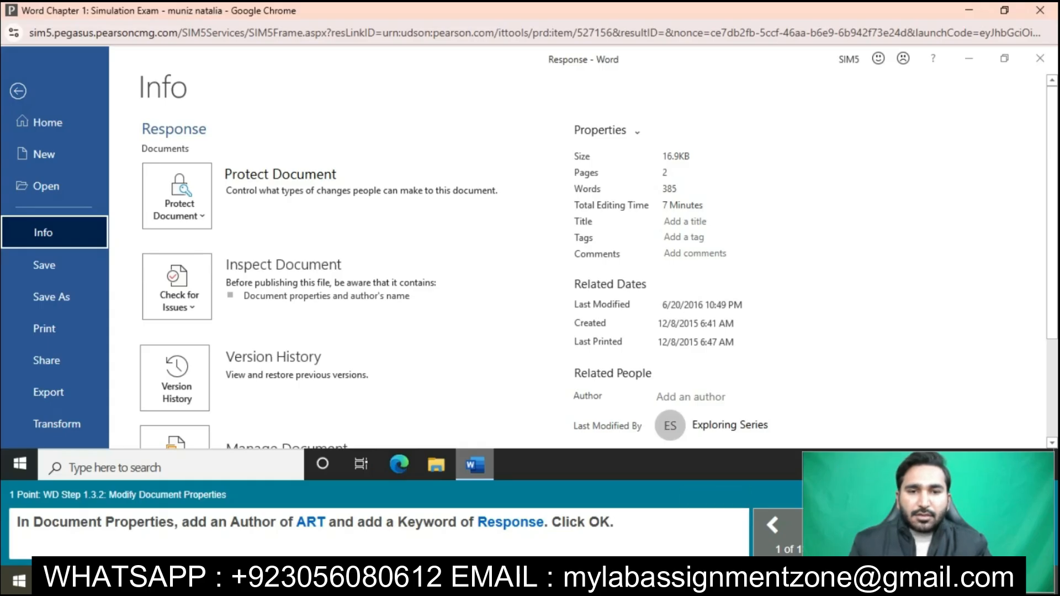
{"action": "left_click", "coordinate": [697, 397]}
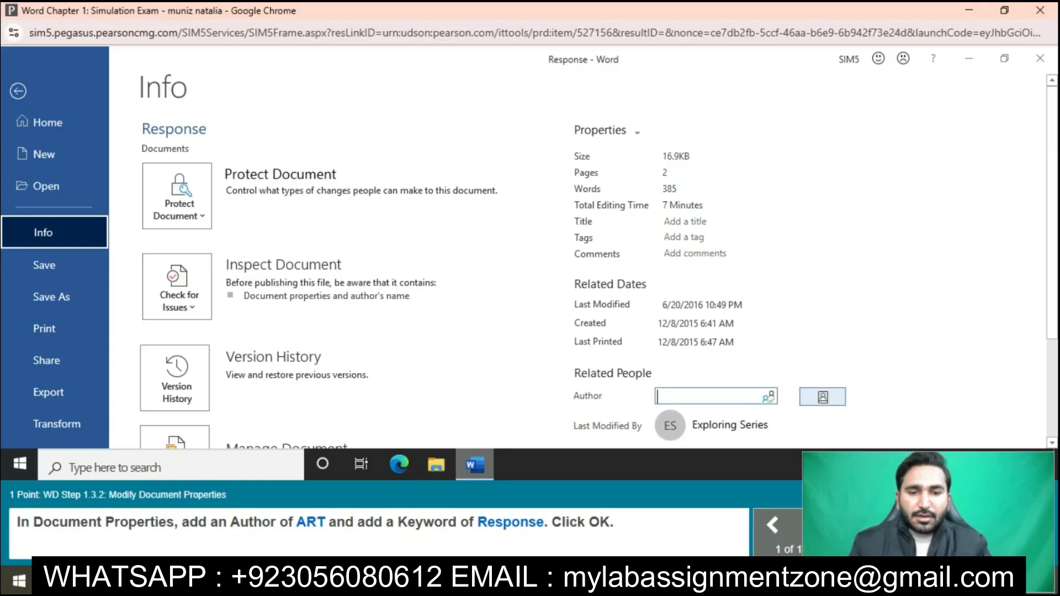
{"action": "type", "text": "ART"}
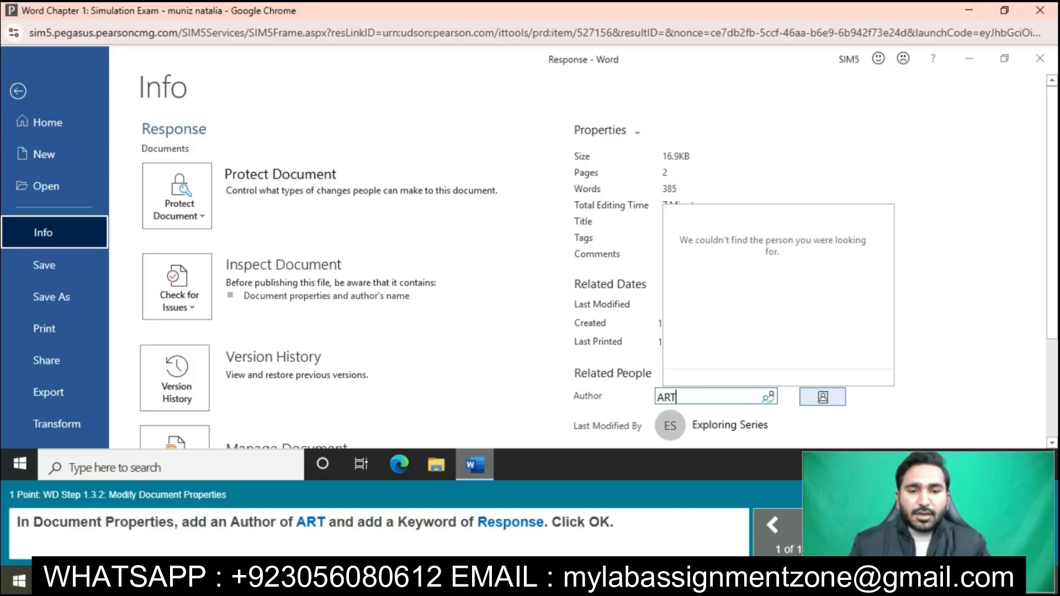
{"action": "key", "text": "Return"}
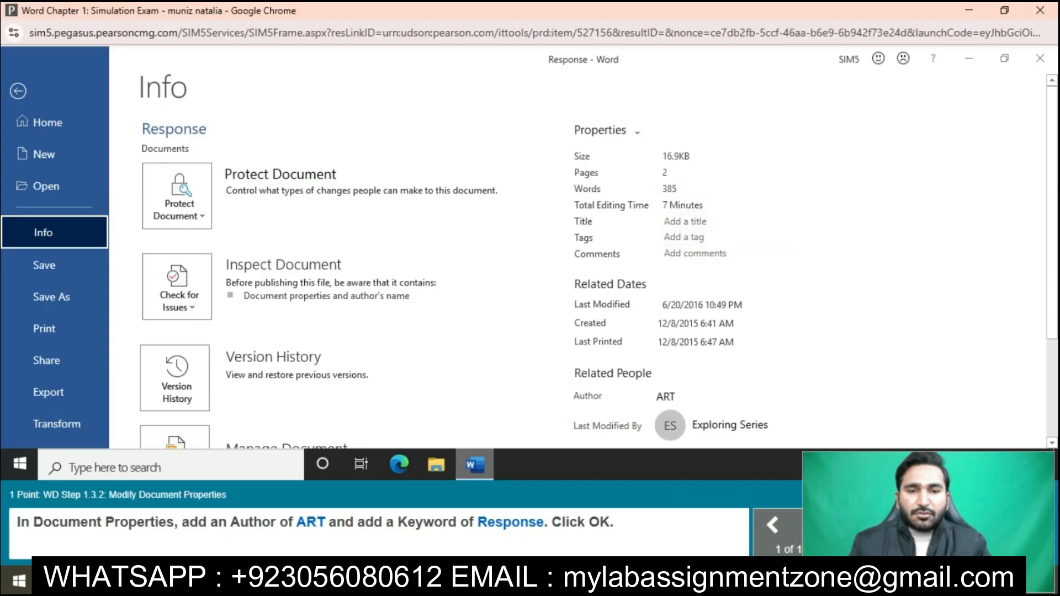
Step: Add the keyword Response in the document's advanced properties and apply the change
{"action": "scroll", "coordinate": [718, 254], "scroll_direction": "down", "scroll_amount": 2}
{"action": "scroll", "coordinate": [529, 259], "scroll_direction": "down", "scroll_amount": 1}
{"action": "scroll", "coordinate": [530, 259], "scroll_direction": "up", "scroll_amount": 3}
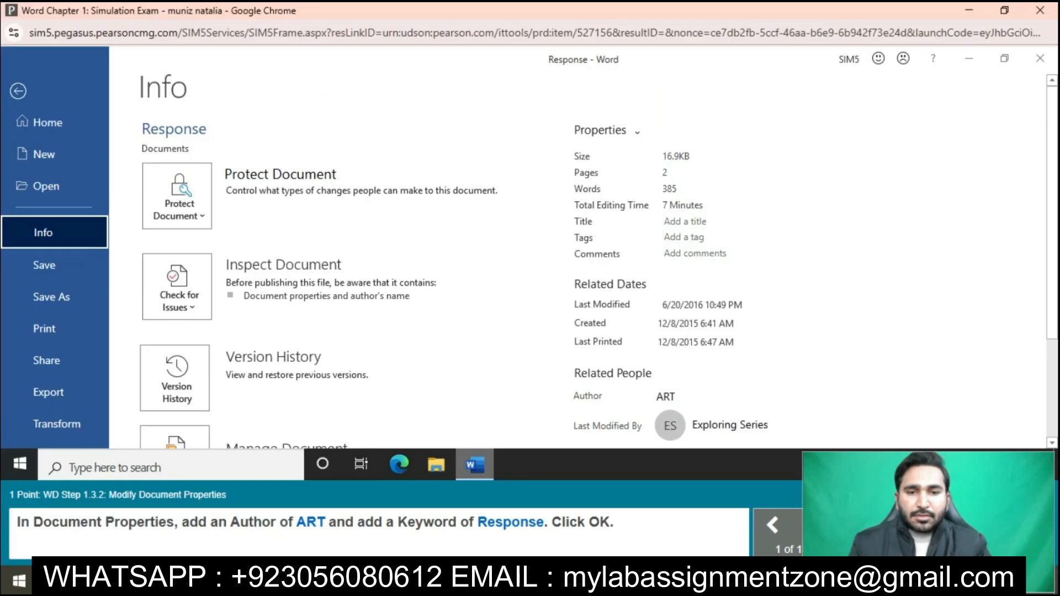
{"action": "left_click", "coordinate": [607, 131]}
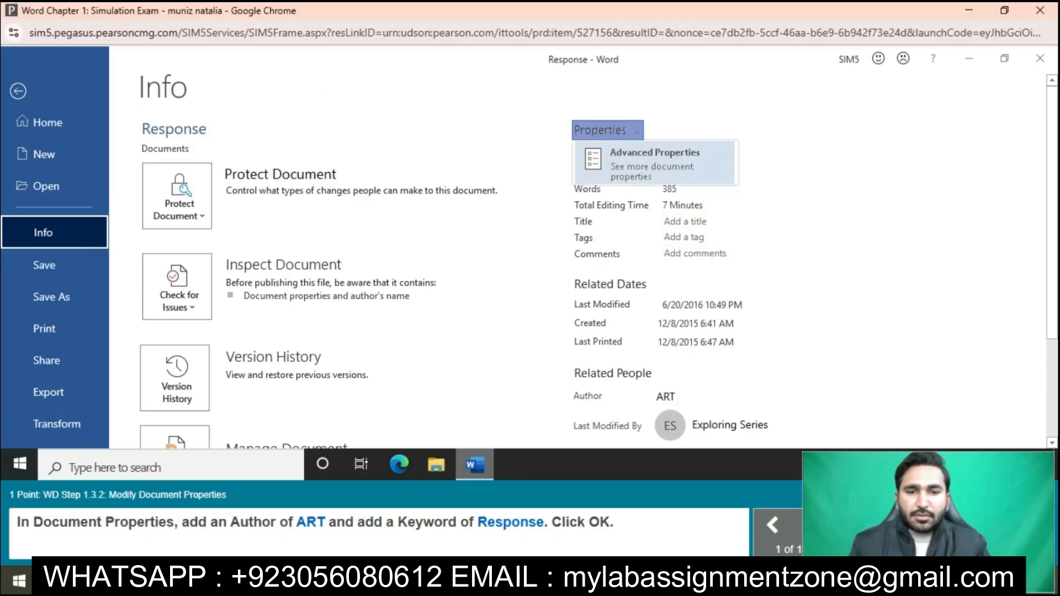
{"action": "left_click", "coordinate": [657, 161]}
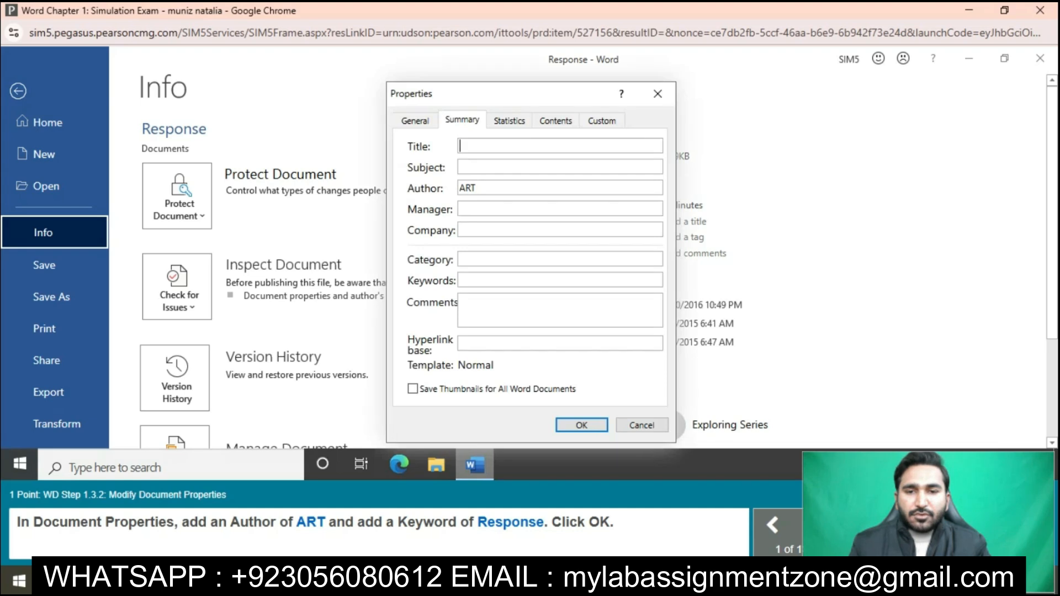
{"action": "left_click", "coordinate": [513, 280]}
{"action": "type", "text": "Res"}
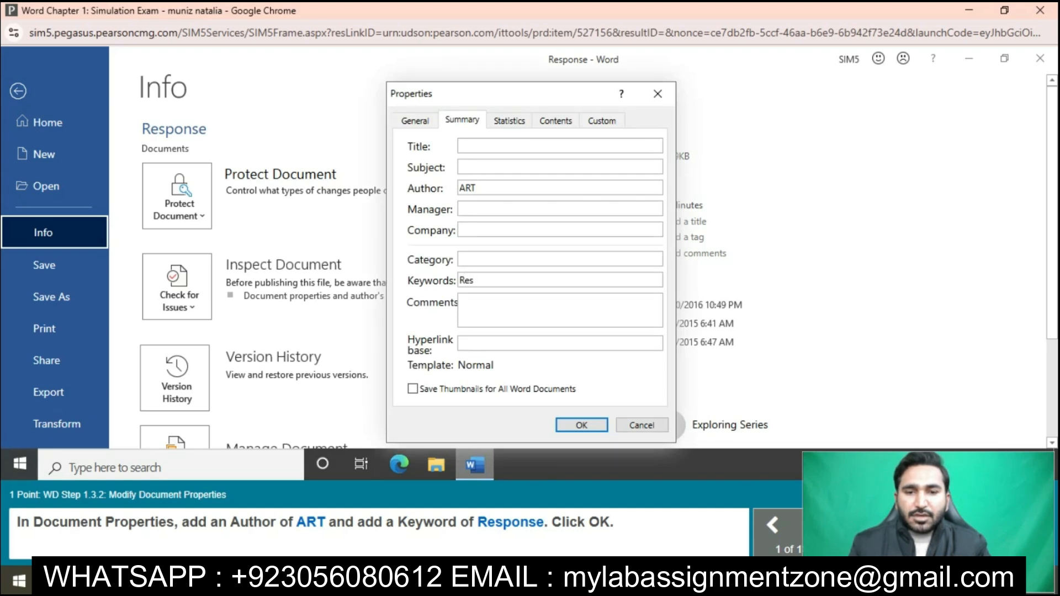
{"action": "type", "text": "ponse"}
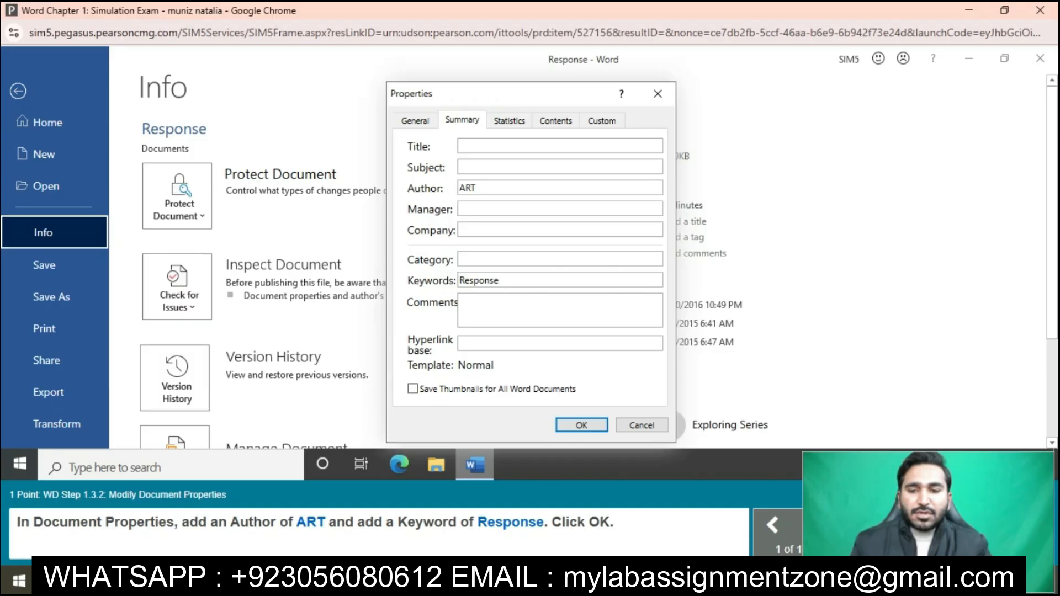
{"action": "key", "text": "Return"}
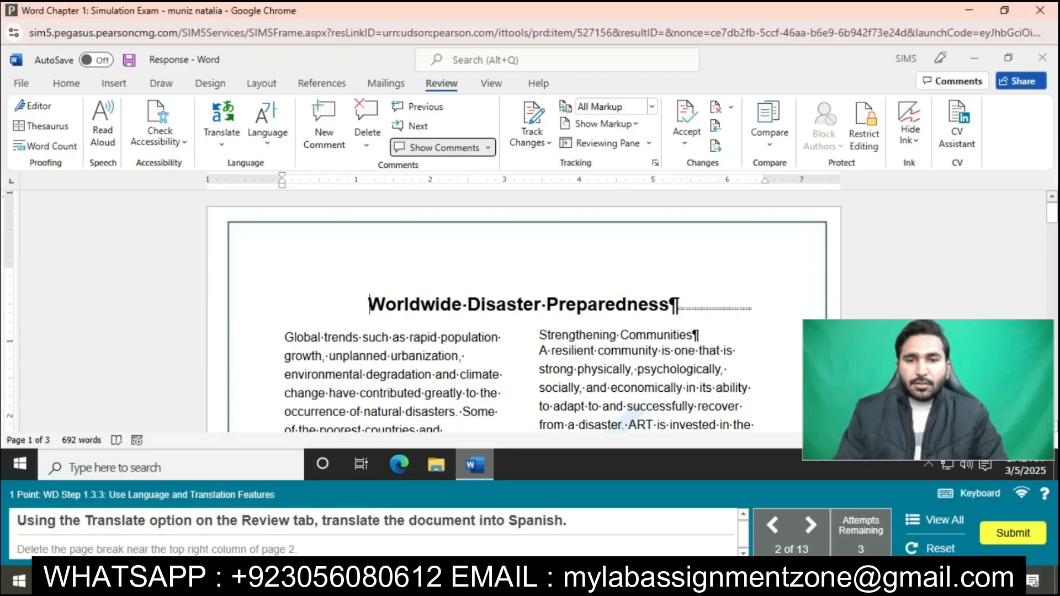
Step: Create a translated copy of the whole document from English into Spanish
{"action": "left_click", "coordinate": [221, 125]}
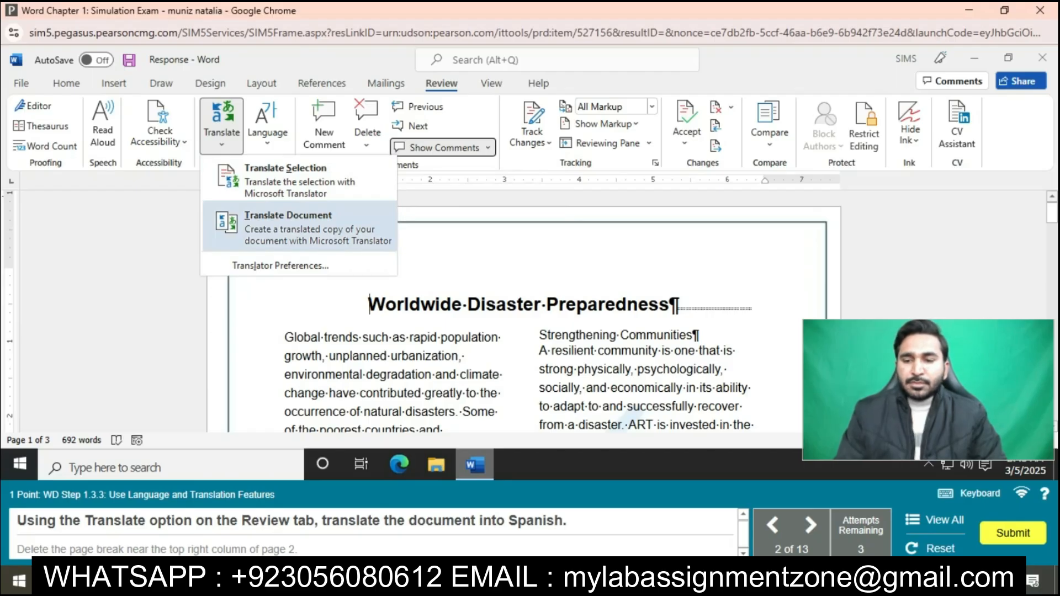
{"action": "key", "text": "Return"}
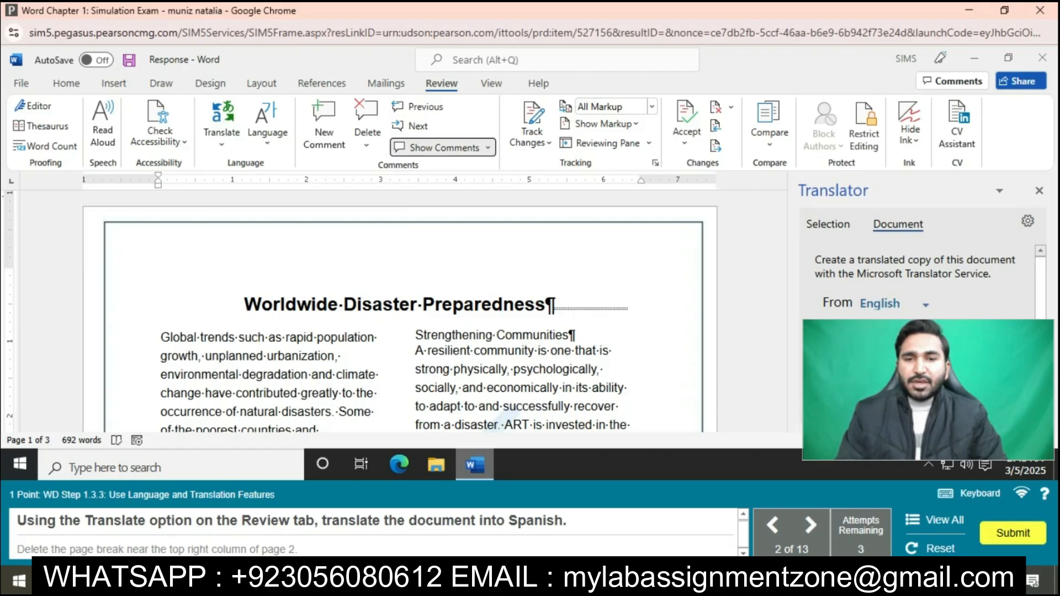
{"action": "scroll", "coordinate": [916, 326], "scroll_direction": "down", "scroll_amount": 1}
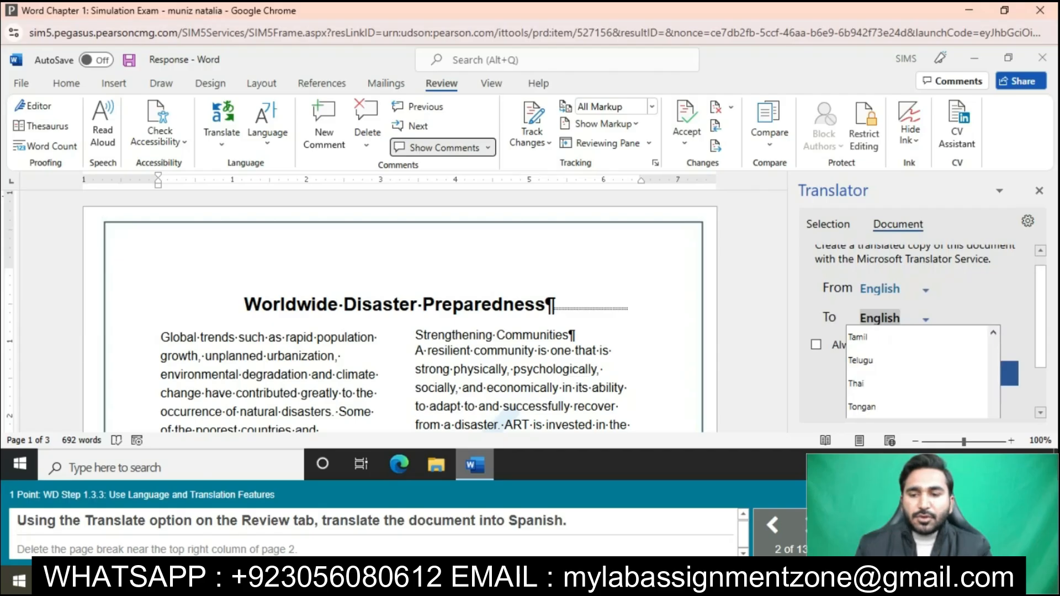
{"action": "scroll", "coordinate": [916, 375], "scroll_direction": "up", "scroll_amount": 10}
{"action": "scroll", "coordinate": [916, 381], "scroll_direction": "down", "scroll_amount": 1}
{"action": "scroll", "coordinate": [916, 381], "scroll_direction": "down", "scroll_amount": 1}
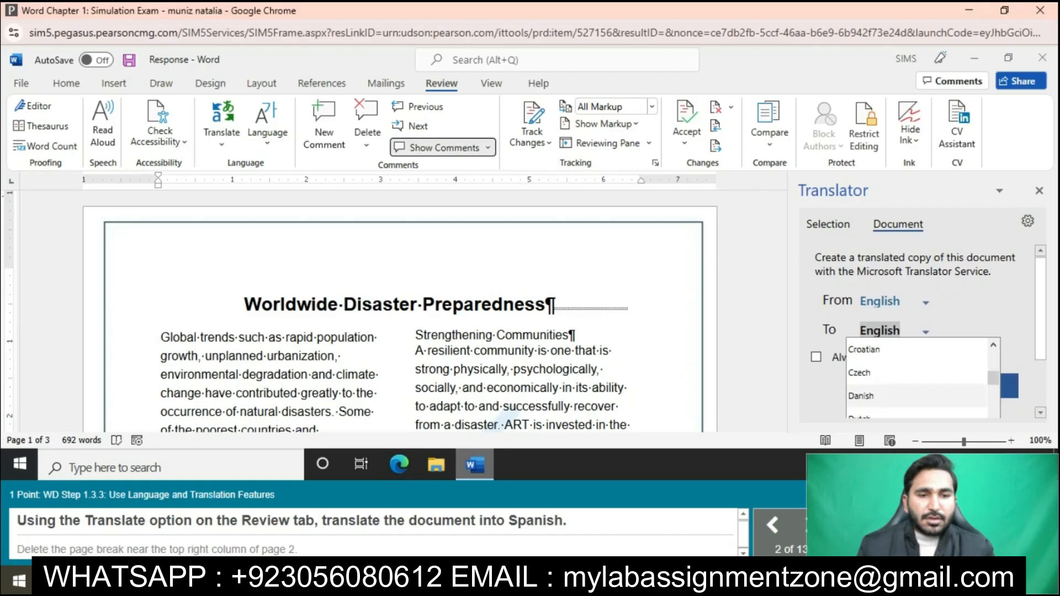
{"action": "scroll", "coordinate": [916, 381], "scroll_direction": "down", "scroll_amount": 12}
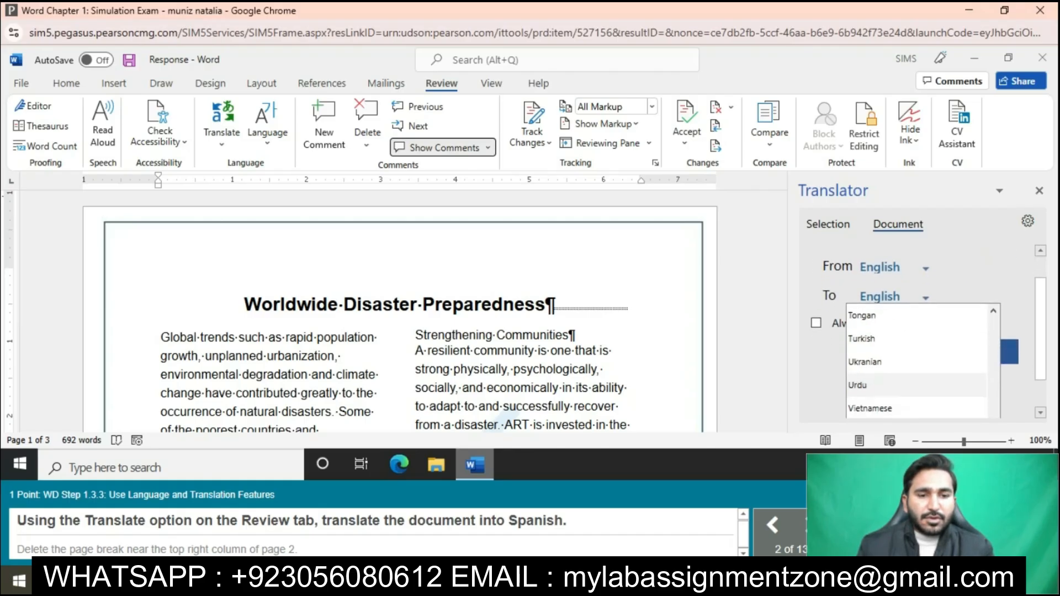
{"action": "left_click", "coordinate": [993, 311]}
{"action": "left_click", "coordinate": [993, 311]}
{"action": "left_click", "coordinate": [993, 311]}
{"action": "left_click", "coordinate": [992, 310]}
{"action": "left_click", "coordinate": [992, 311]}
{"action": "left_click", "coordinate": [993, 310]}
{"action": "left_click", "coordinate": [993, 311]}
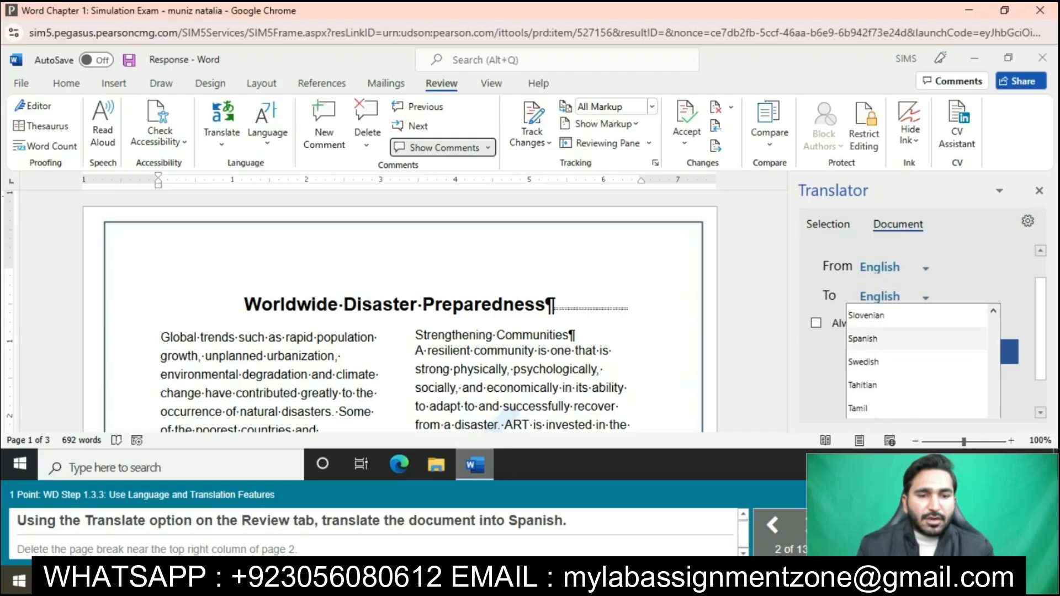
{"action": "left_click", "coordinate": [883, 338]}
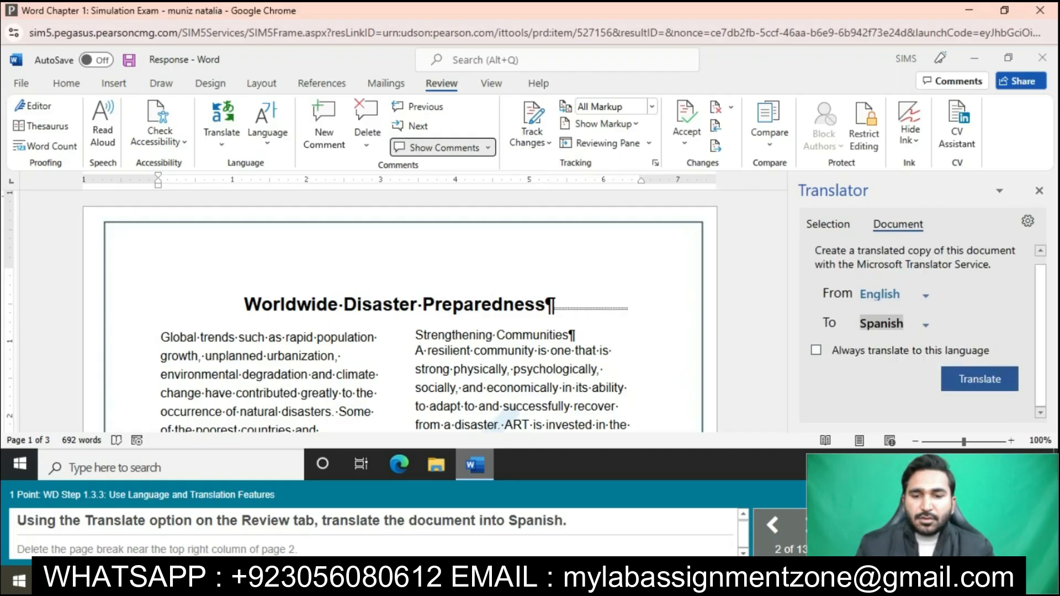
{"action": "left_click", "coordinate": [979, 378]}
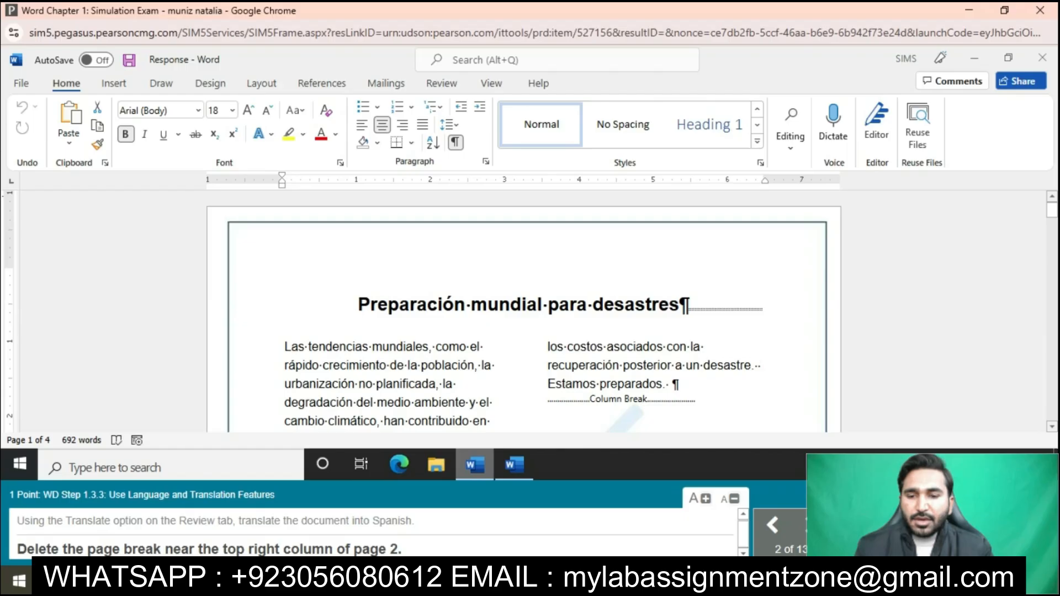
Step: Delete the page break near the top of the right column on page 2 of the Spanish document
{"action": "scroll", "coordinate": [521, 312], "scroll_direction": "down", "scroll_amount": 5}
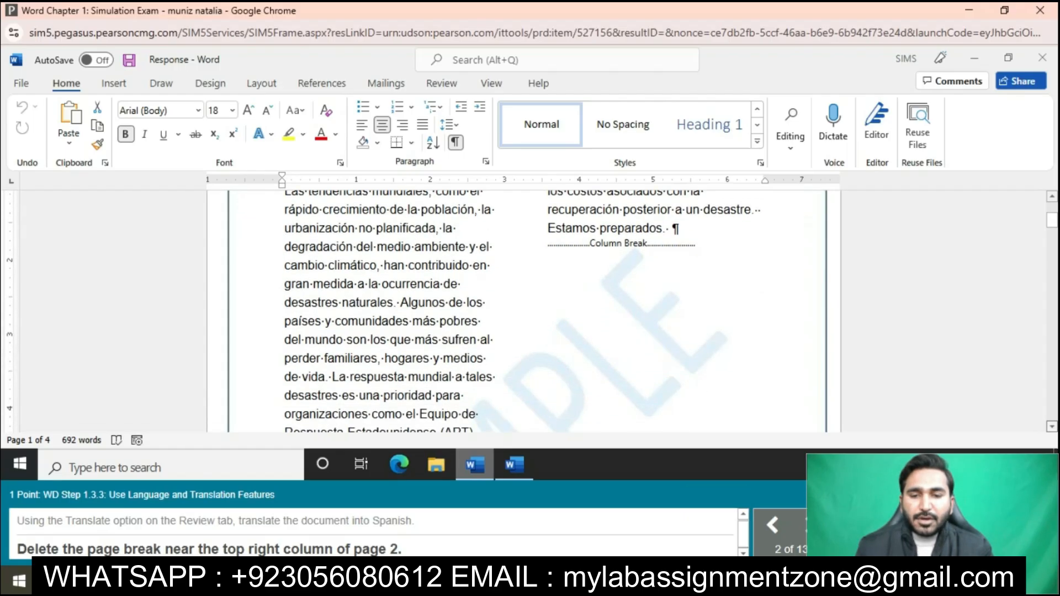
{"action": "scroll", "coordinate": [522, 312], "scroll_direction": "down", "scroll_amount": 3}
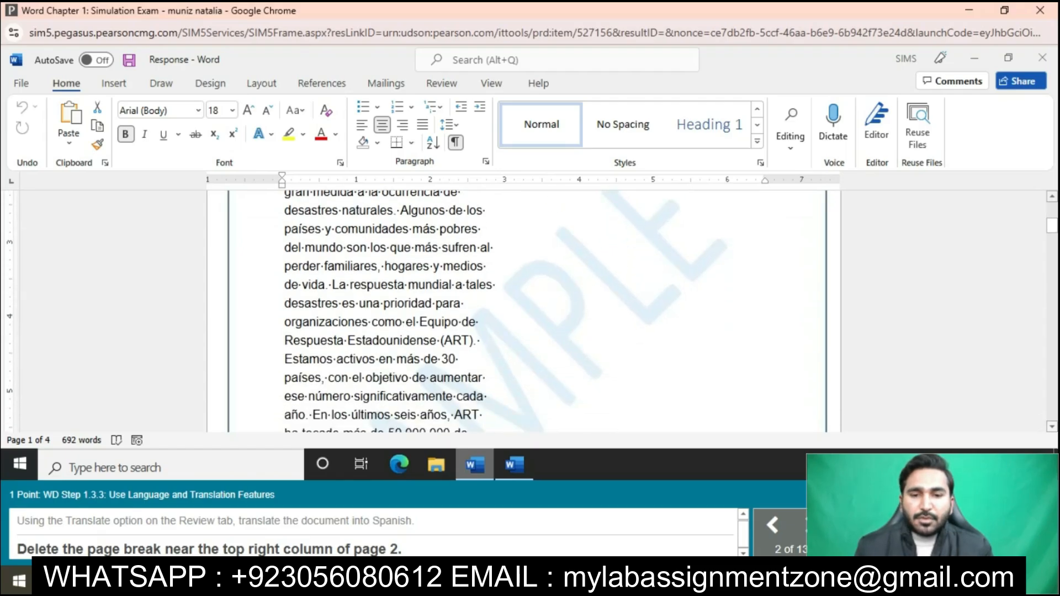
{"action": "scroll", "coordinate": [522, 312], "scroll_direction": "down", "scroll_amount": 5}
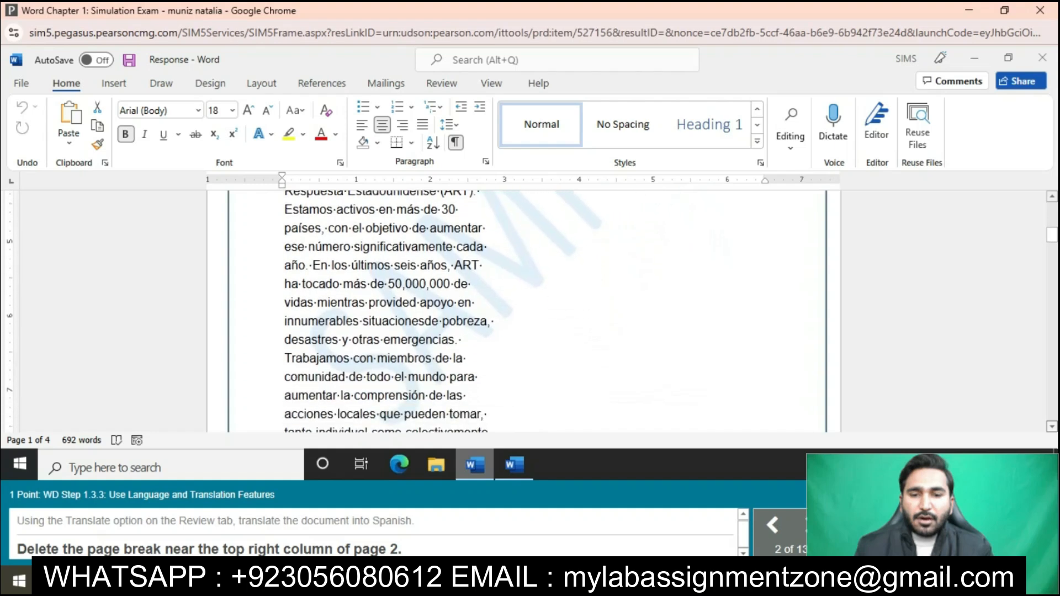
{"action": "scroll", "coordinate": [521, 312], "scroll_direction": "down", "scroll_amount": 15}
{"action": "scroll", "coordinate": [521, 312], "scroll_direction": "down", "scroll_amount": 4}
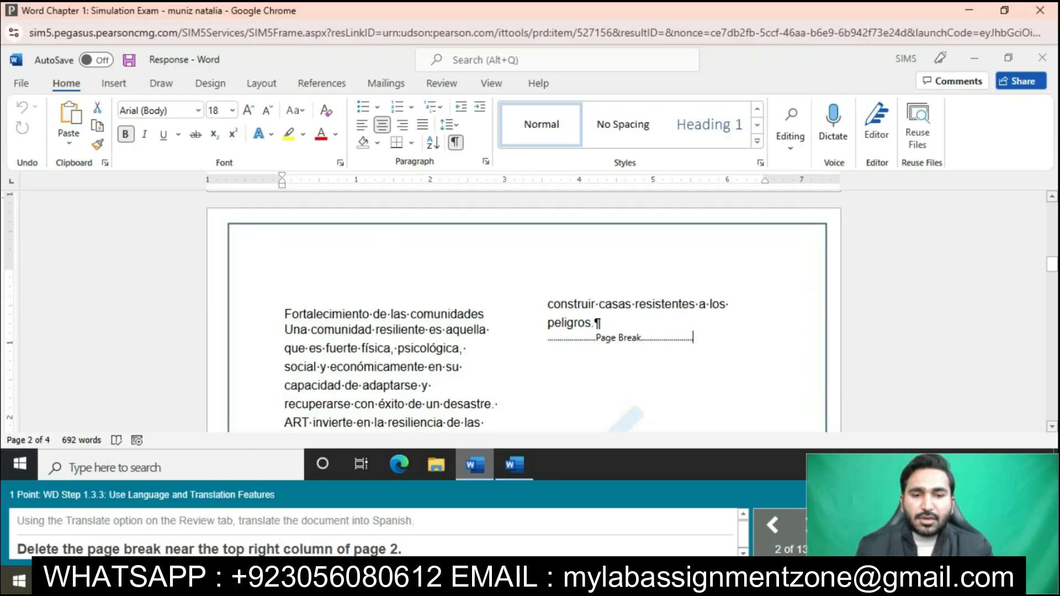
{"action": "left_click_drag", "start_coordinate": [693, 337], "coordinate": [545, 338]}
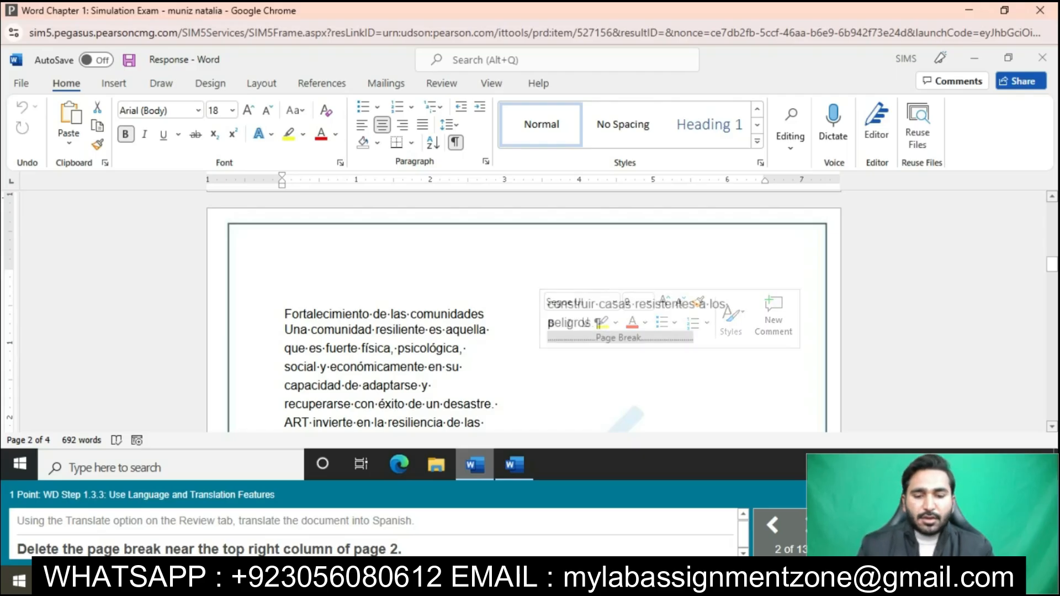
{"action": "key", "text": "Delete"}
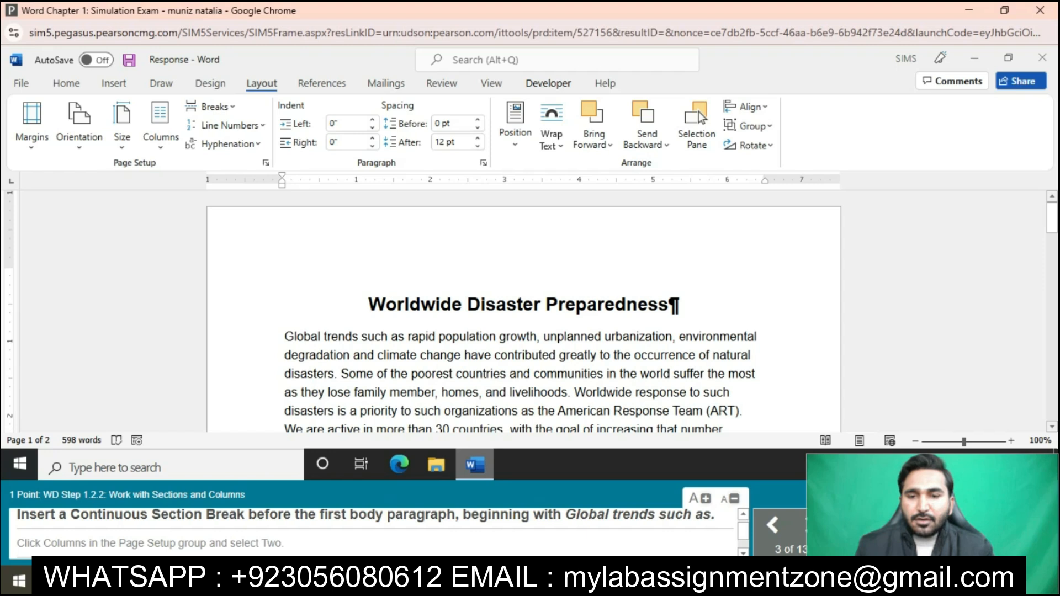
Step: Insert a continuous section break before the body paragraph beginning "Global trends such as" and set the new section in two columns
{"action": "key", "text": "Down"}
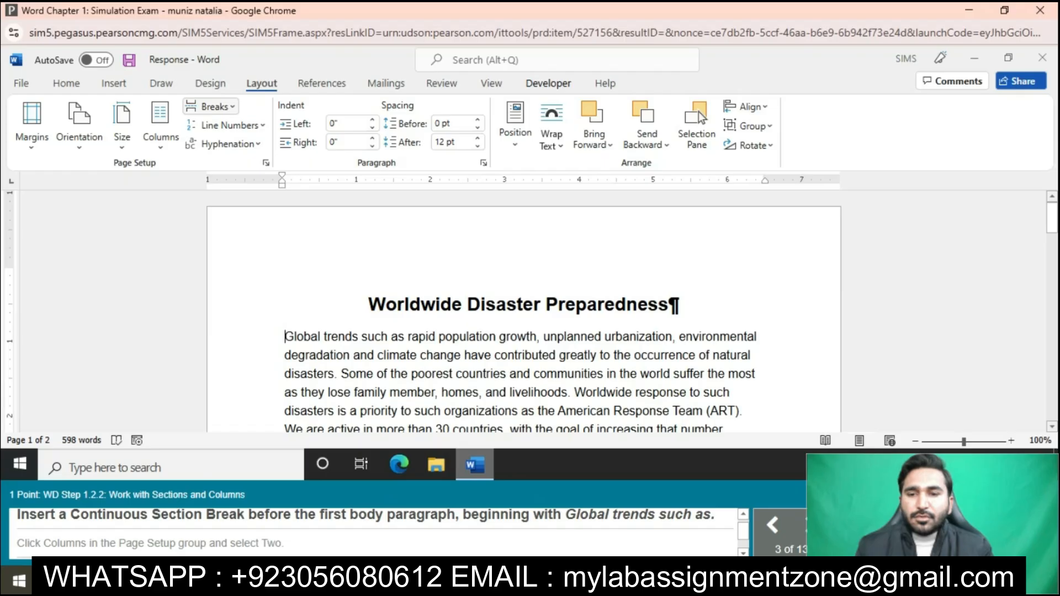
{"action": "left_click", "coordinate": [211, 106]}
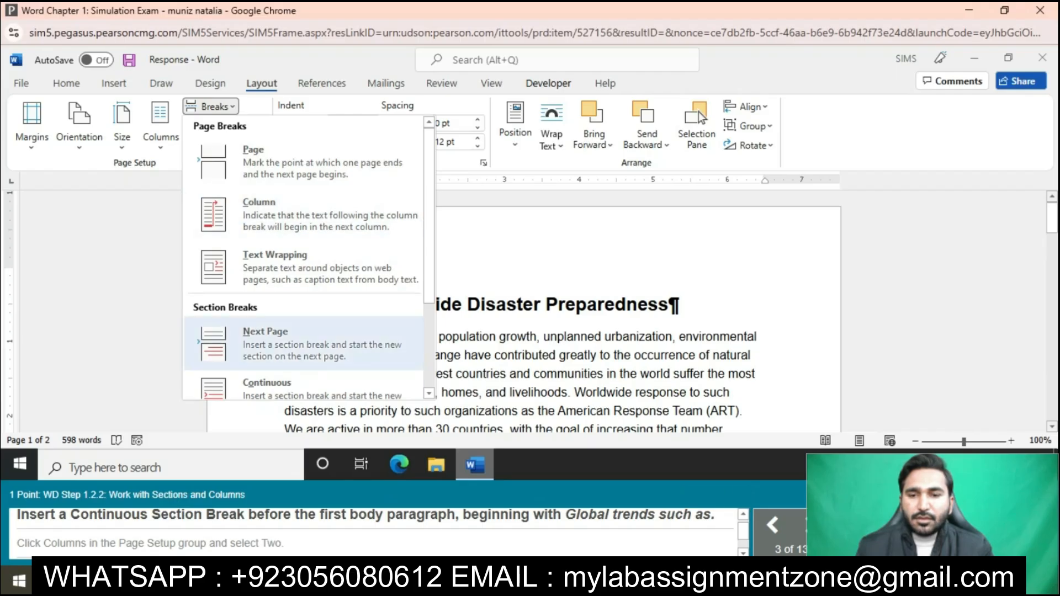
{"action": "scroll", "coordinate": [303, 337], "scroll_direction": "down", "scroll_amount": 2}
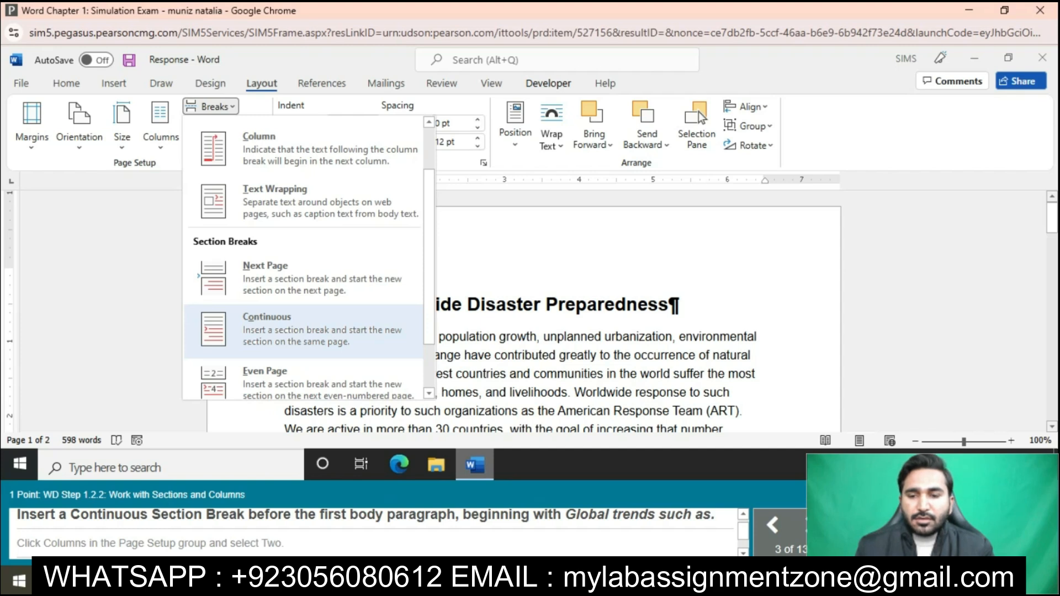
{"action": "left_click", "coordinate": [266, 328]}
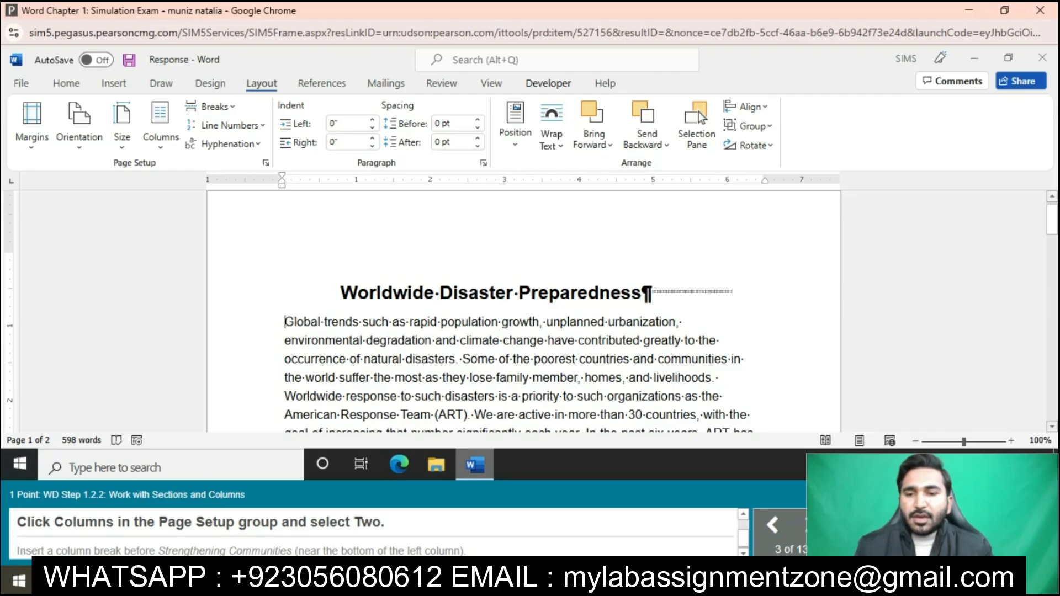
{"action": "left_click", "coordinate": [160, 127]}
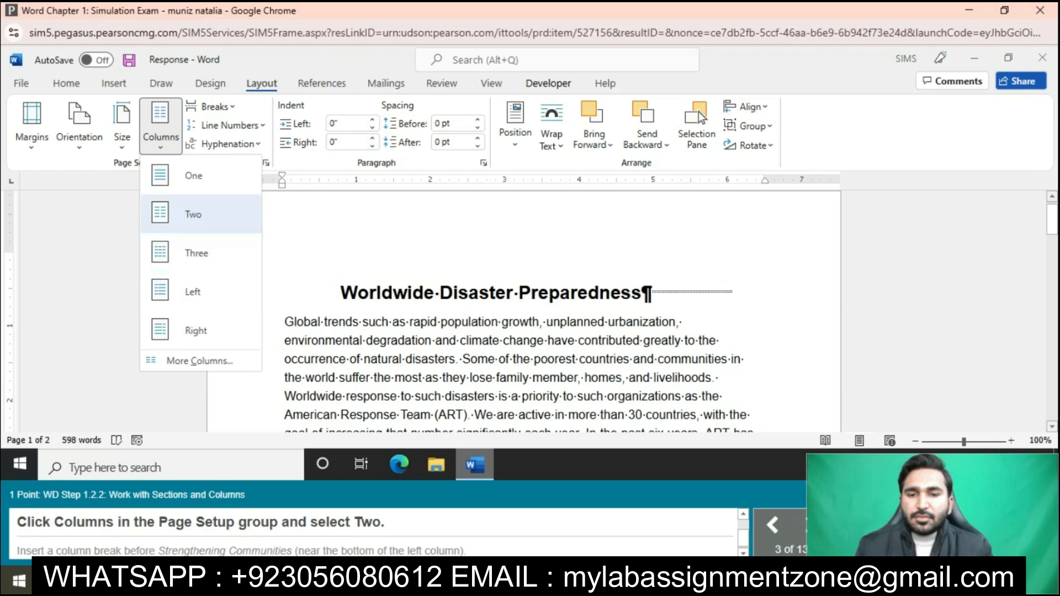
{"action": "left_click", "coordinate": [193, 214]}
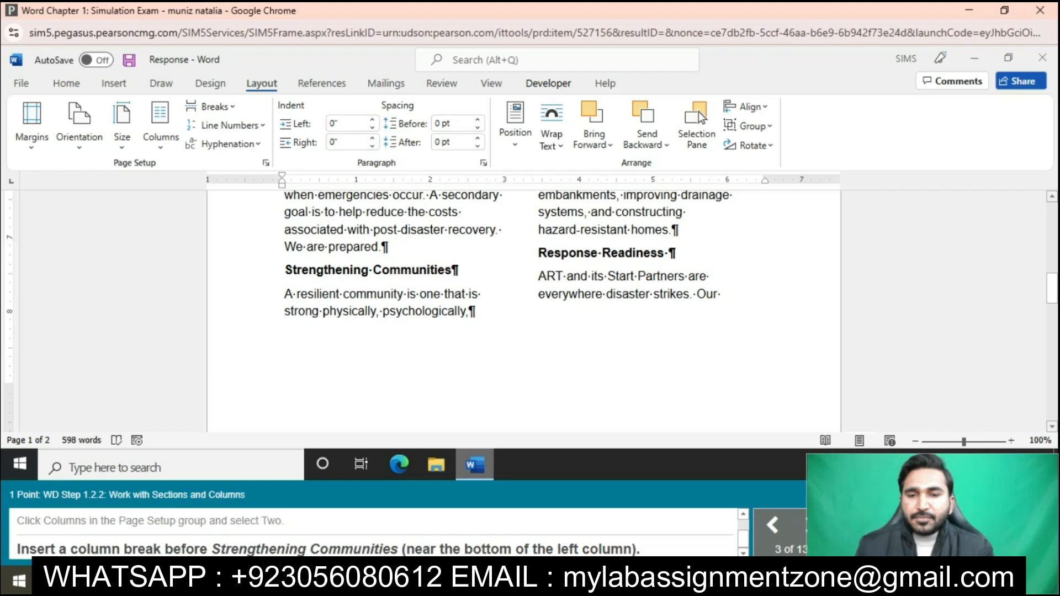
Step: Insert a column break before the heading "Strengthening Communities" near the bottom of the left column
{"action": "left_click", "coordinate": [211, 107]}
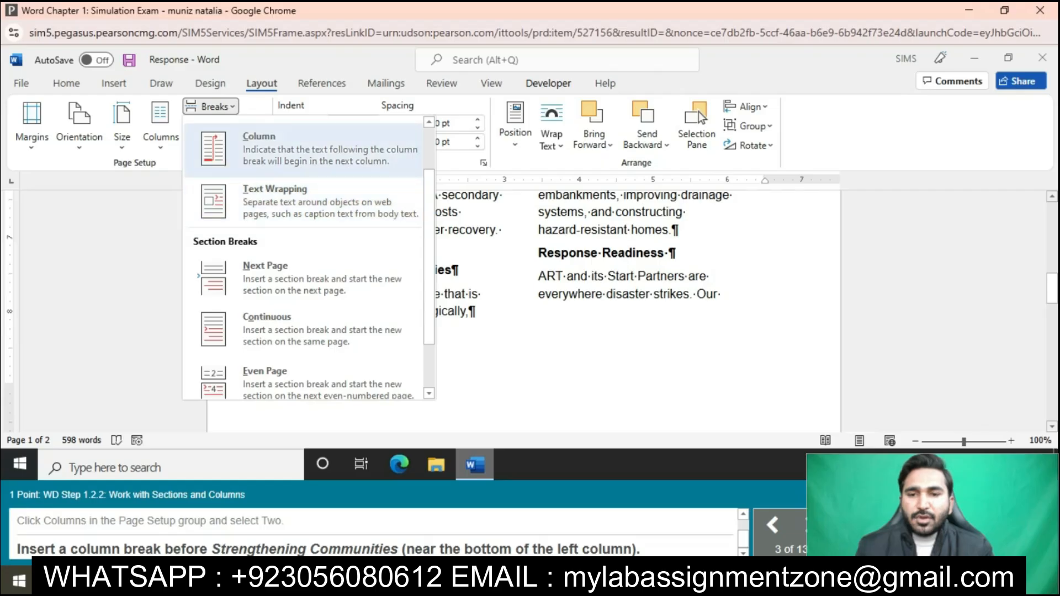
{"action": "left_click", "coordinate": [304, 149]}
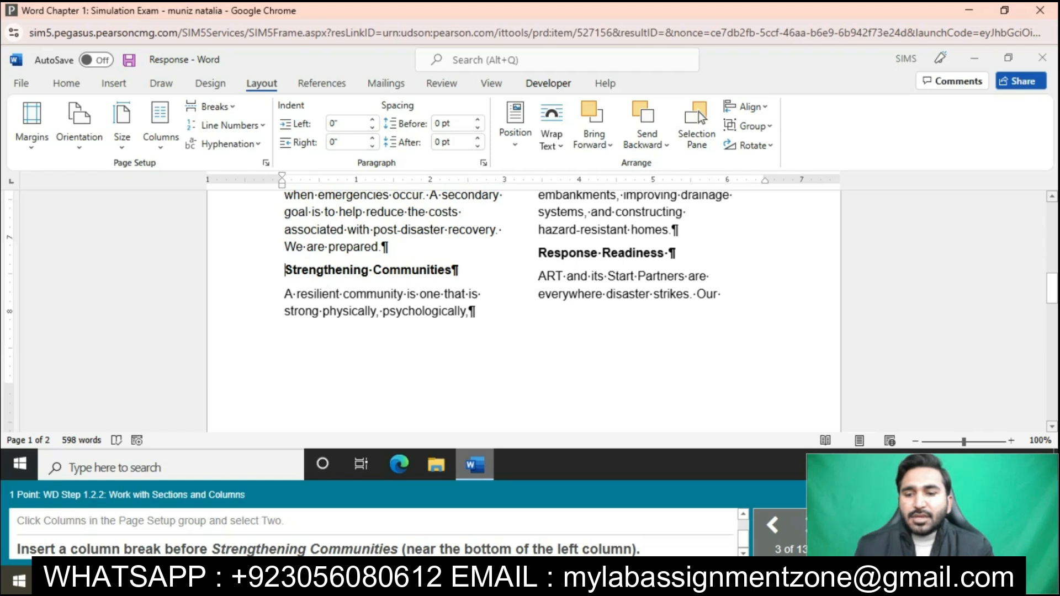
{"action": "left_click", "coordinate": [212, 107]}
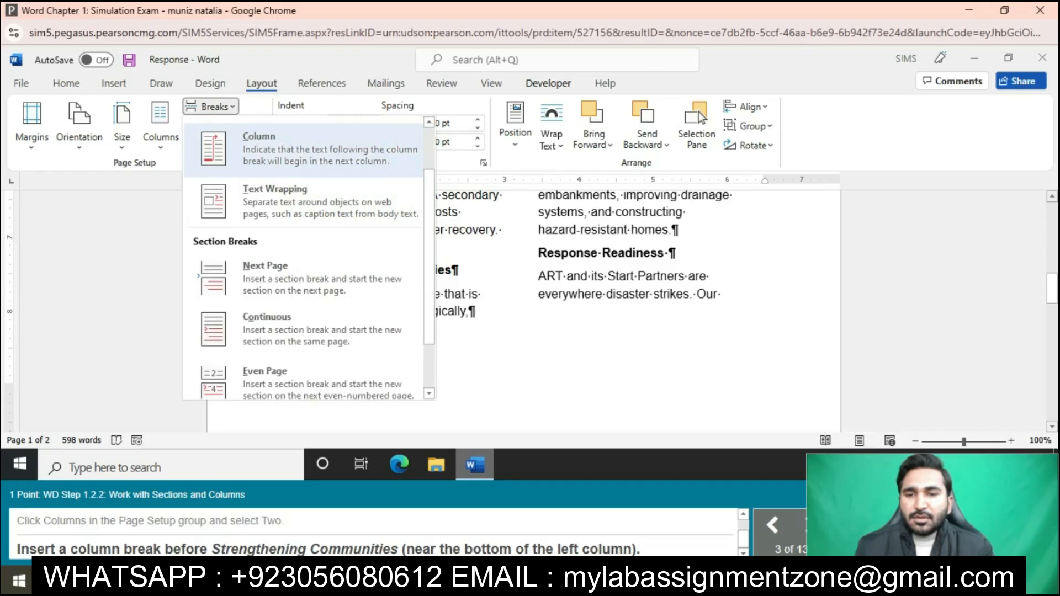
{"action": "left_click", "coordinate": [329, 148]}
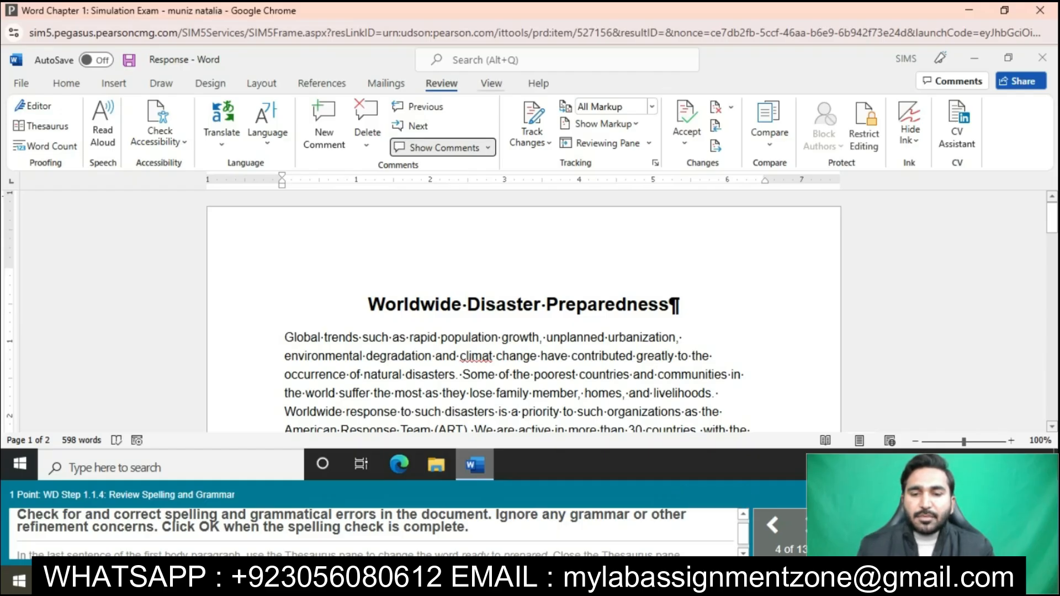
Step: Run the spelling and grammar check and review the corrections offered for the misspelled word "climat" in the first body paragraph
{"action": "left_click", "coordinate": [34, 106]}
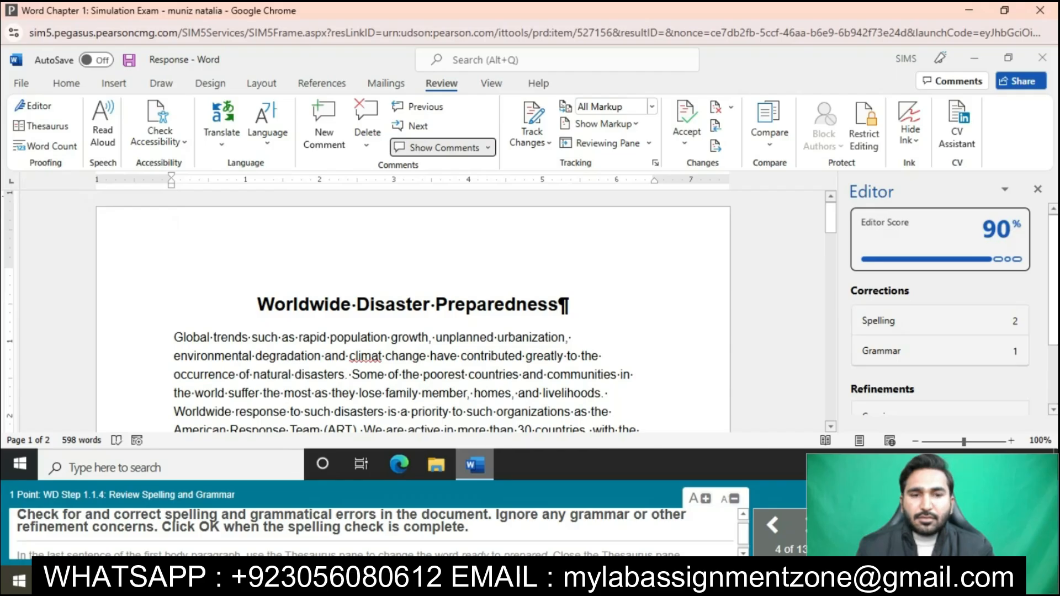
{"action": "left_click", "coordinate": [939, 351]}
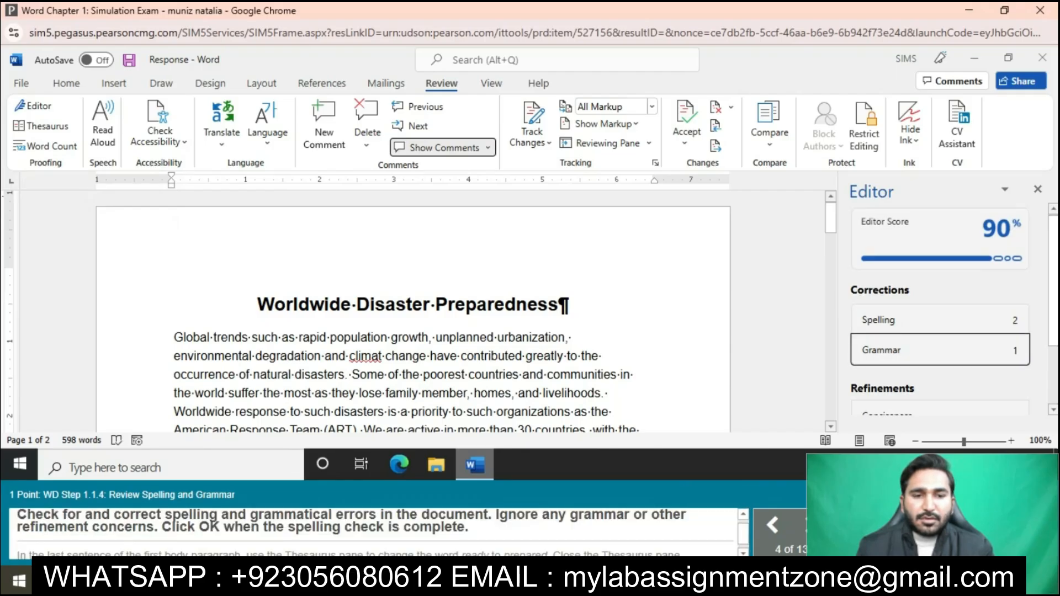
{"action": "scroll", "coordinate": [940, 342], "scroll_direction": "down", "scroll_amount": 1}
{"action": "left_click", "coordinate": [939, 297]}
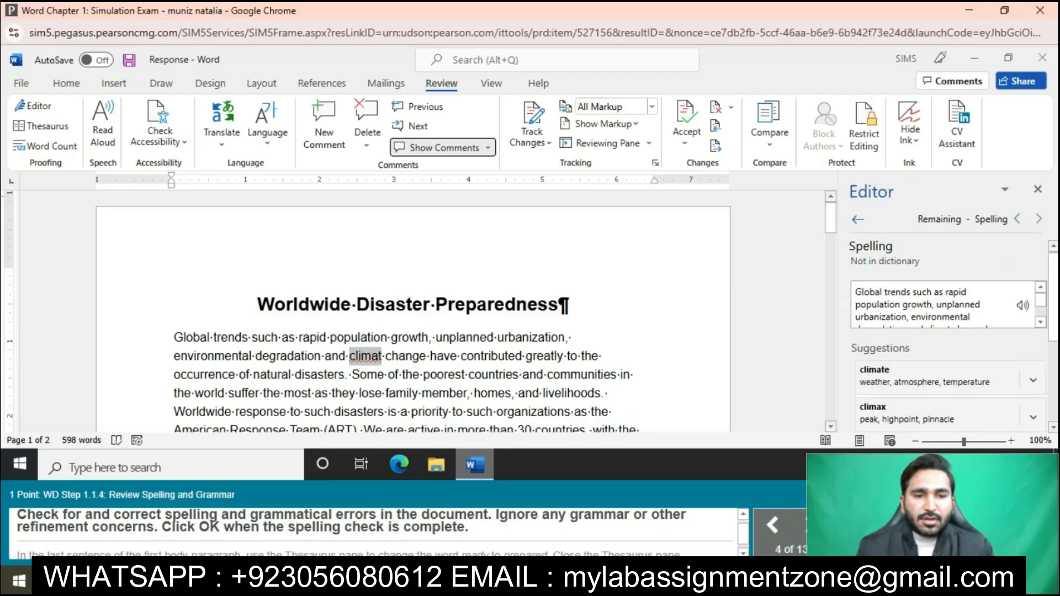
{"action": "scroll", "coordinate": [939, 342], "scroll_direction": "down", "scroll_amount": 2}
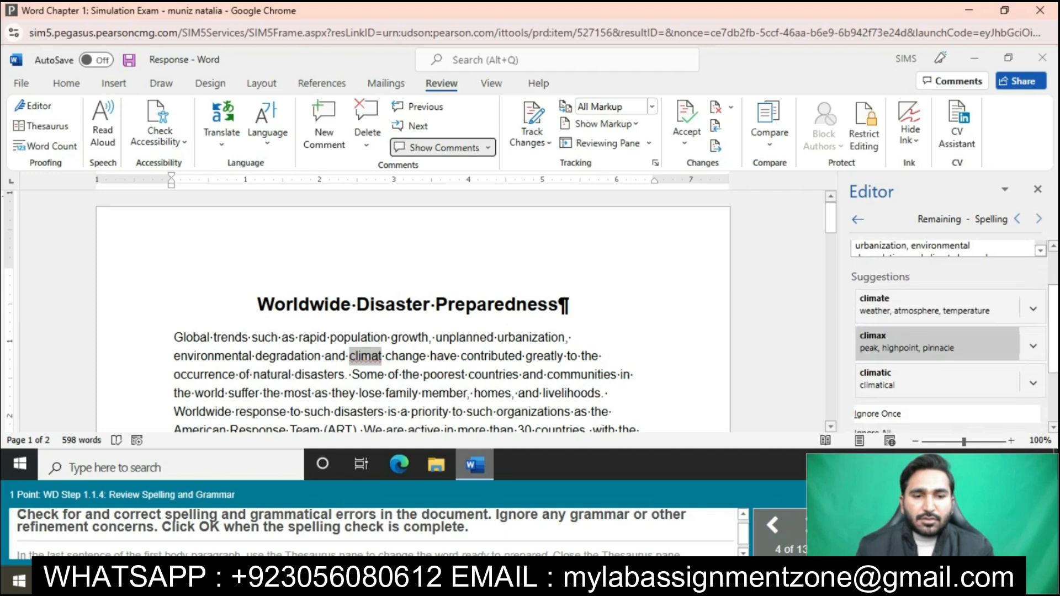
{"action": "scroll", "coordinate": [938, 339], "scroll_direction": "down", "scroll_amount": 1}
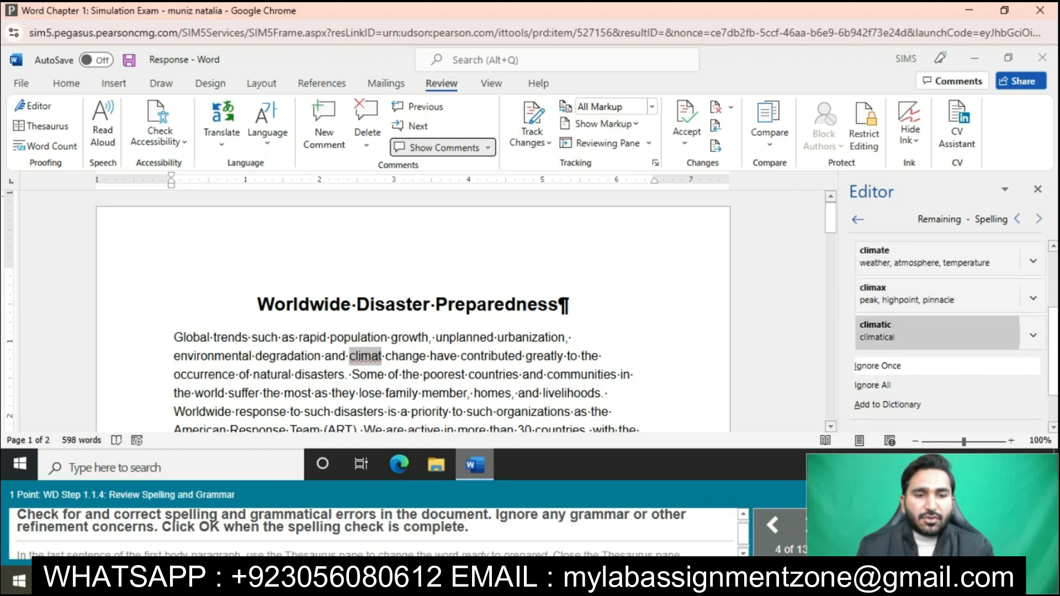
{"action": "left_click", "coordinate": [938, 385]}
{"action": "left_click", "coordinate": [938, 366]}
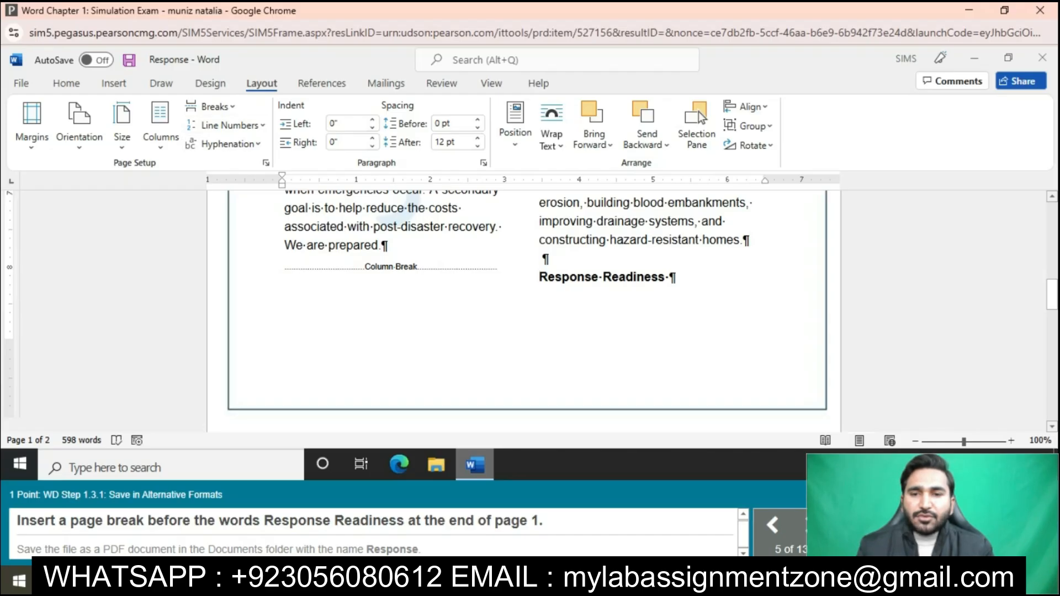
Step: Insert a page break before the words "Response Readiness" at the end of page 1
{"action": "left_click", "coordinate": [212, 106]}
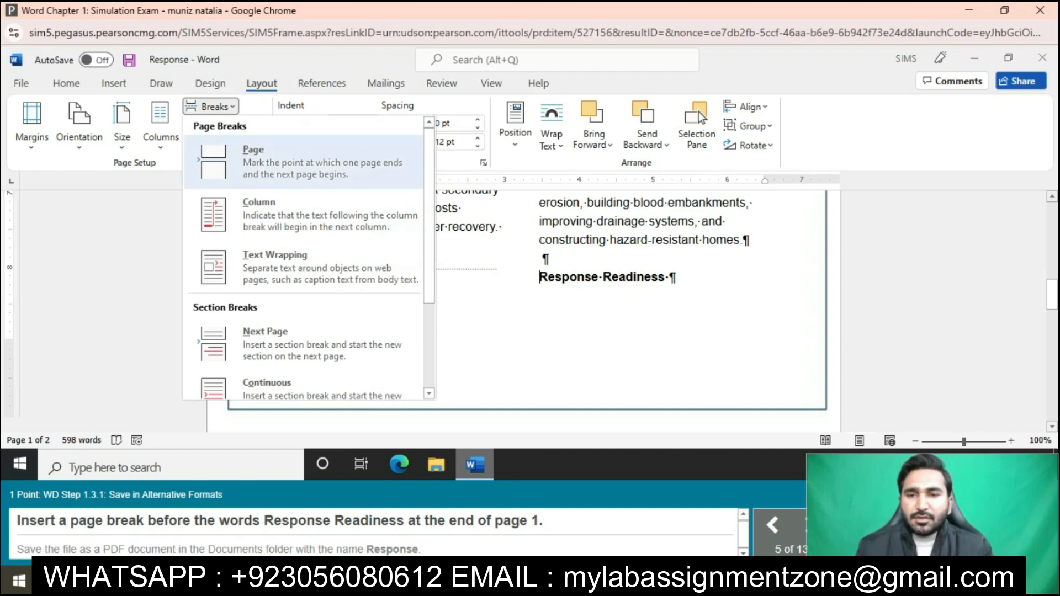
{"action": "left_click", "coordinate": [303, 161]}
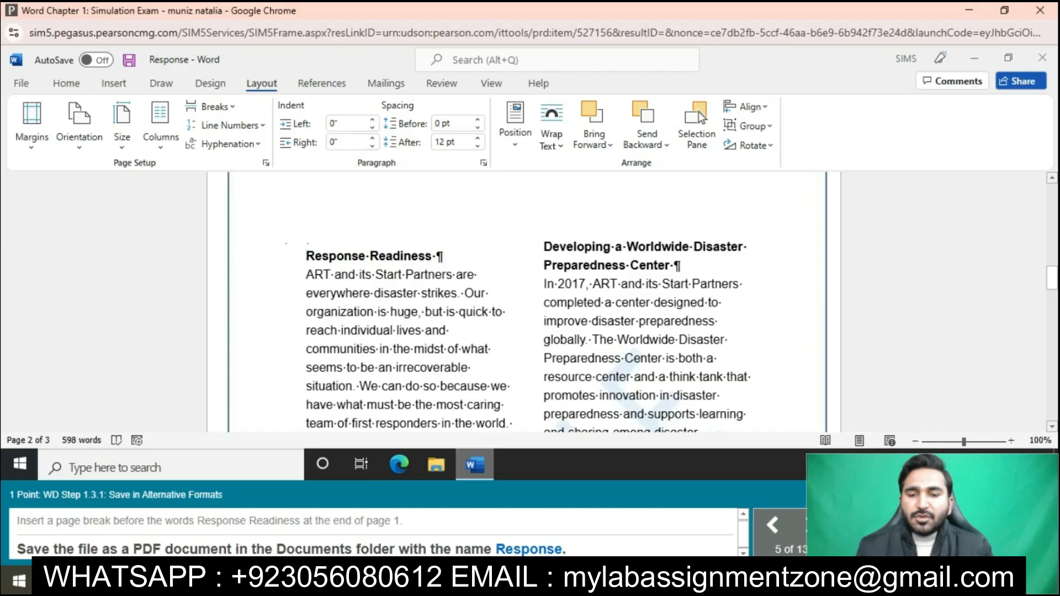
Step: Save the file as a PDF document named Response in the Documents folder
{"action": "left_click", "coordinate": [21, 83]}
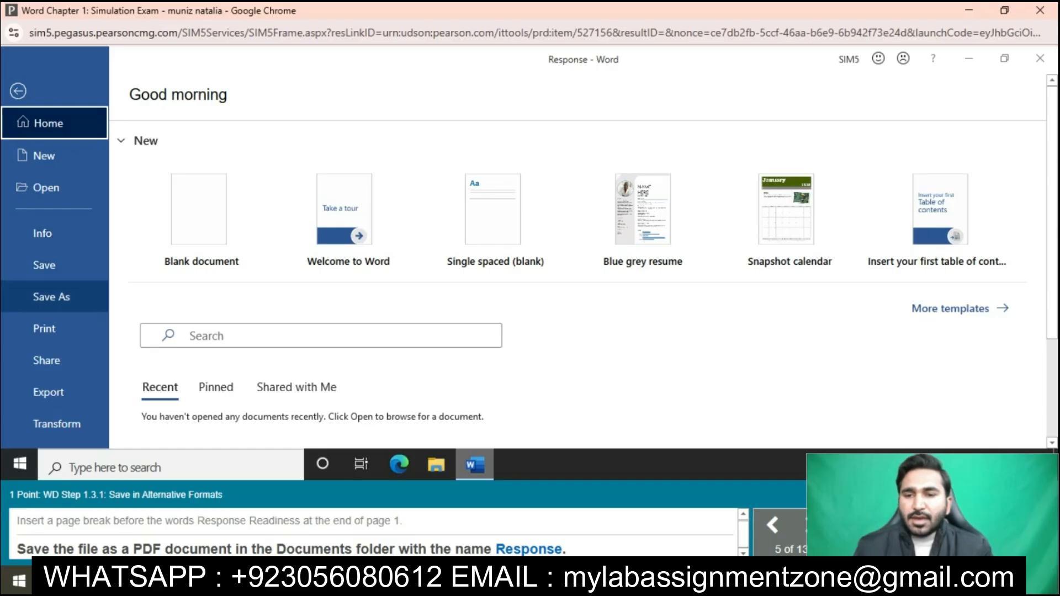
{"action": "left_click", "coordinate": [52, 296]}
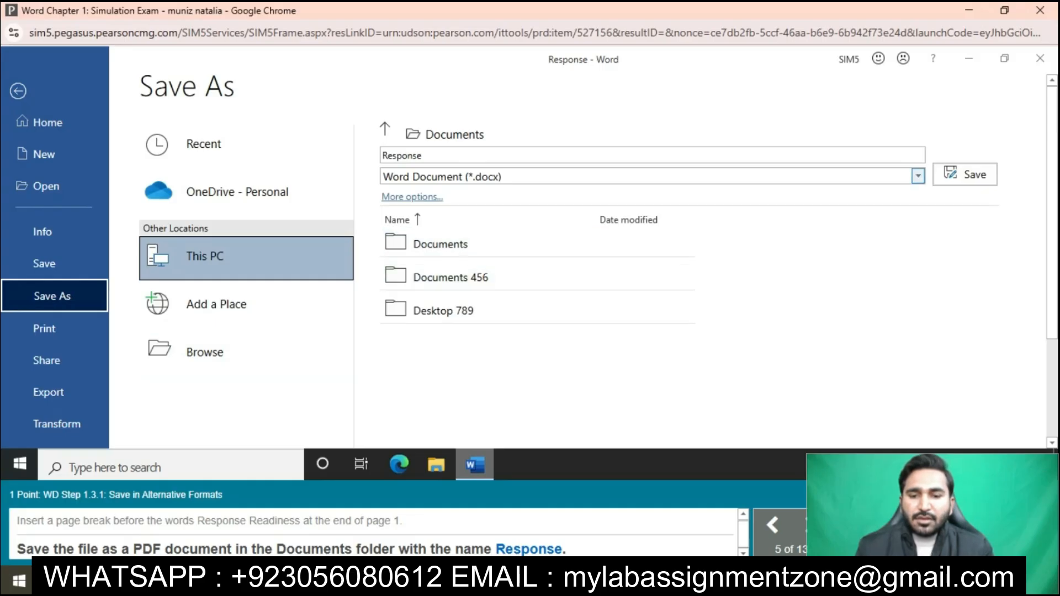
{"action": "left_click", "coordinate": [918, 176]}
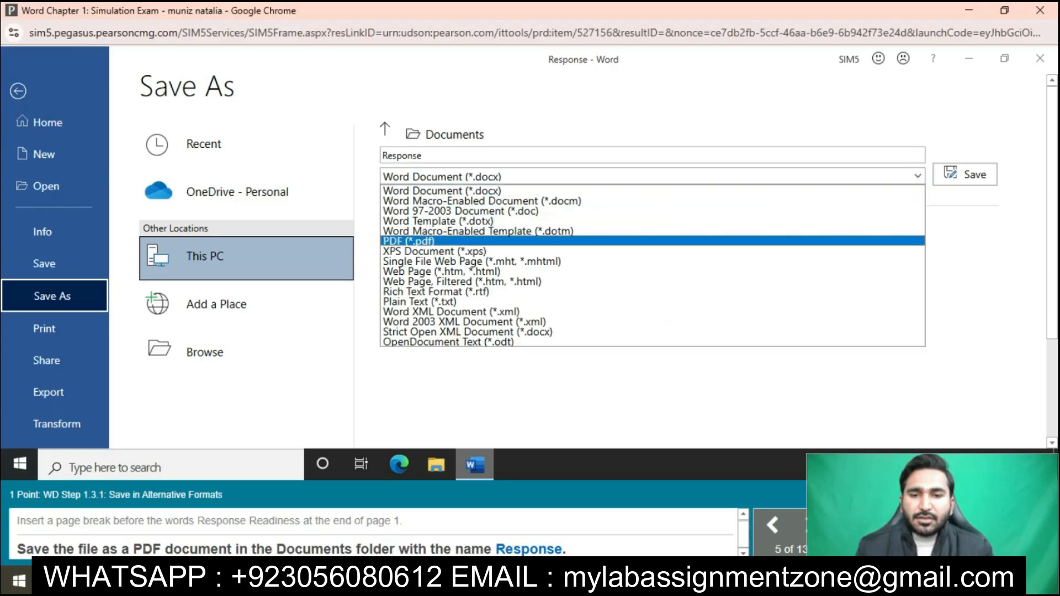
{"action": "left_click", "coordinate": [409, 241]}
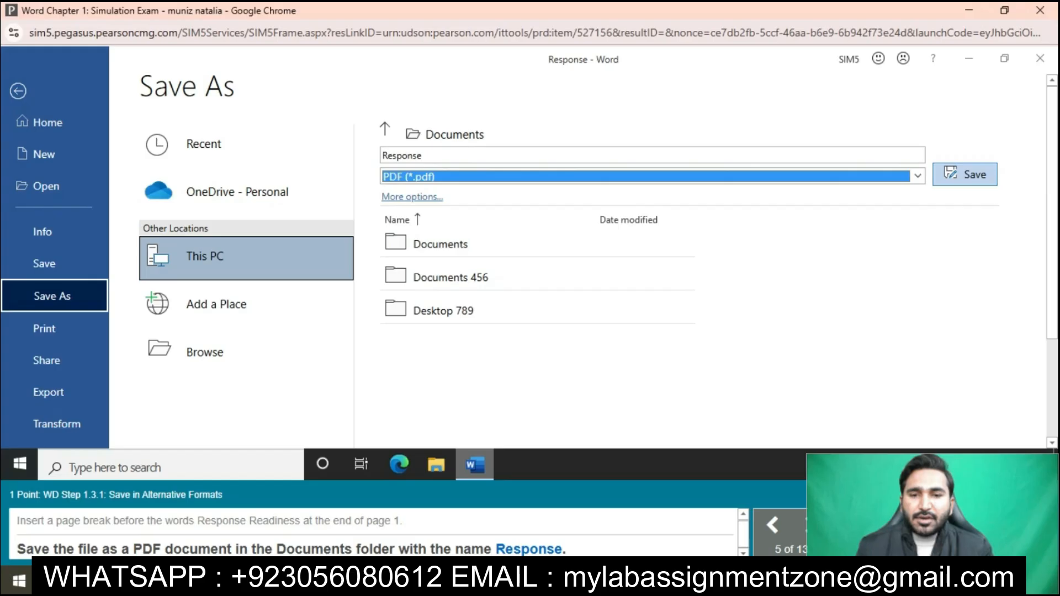
{"action": "left_click", "coordinate": [965, 174]}
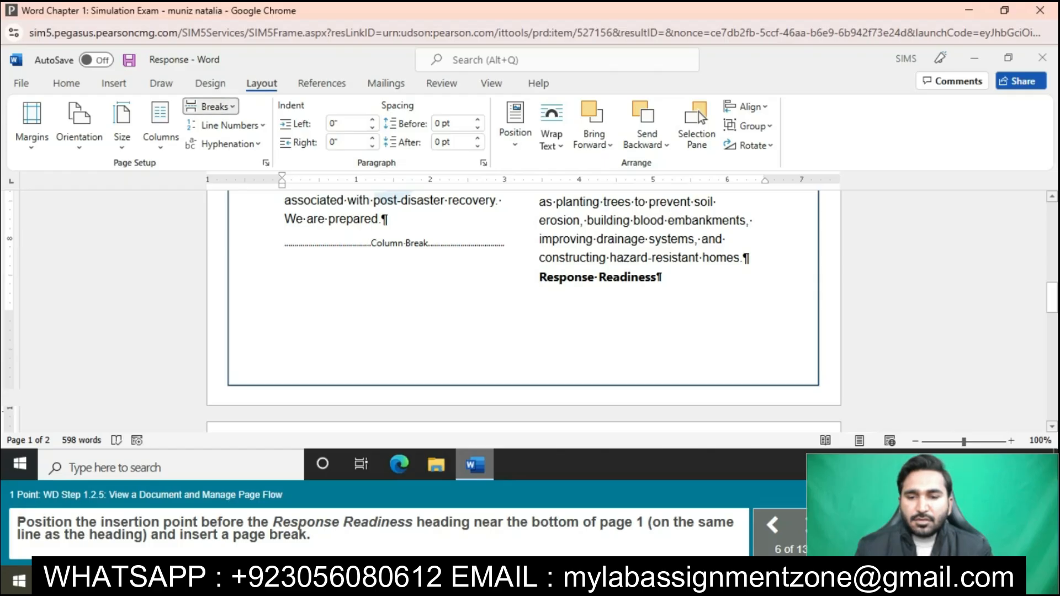
Step: Insert a page break directly before the "Response Readiness" heading near the bottom of page 1, on the heading's own line
{"action": "left_click", "coordinate": [211, 107]}
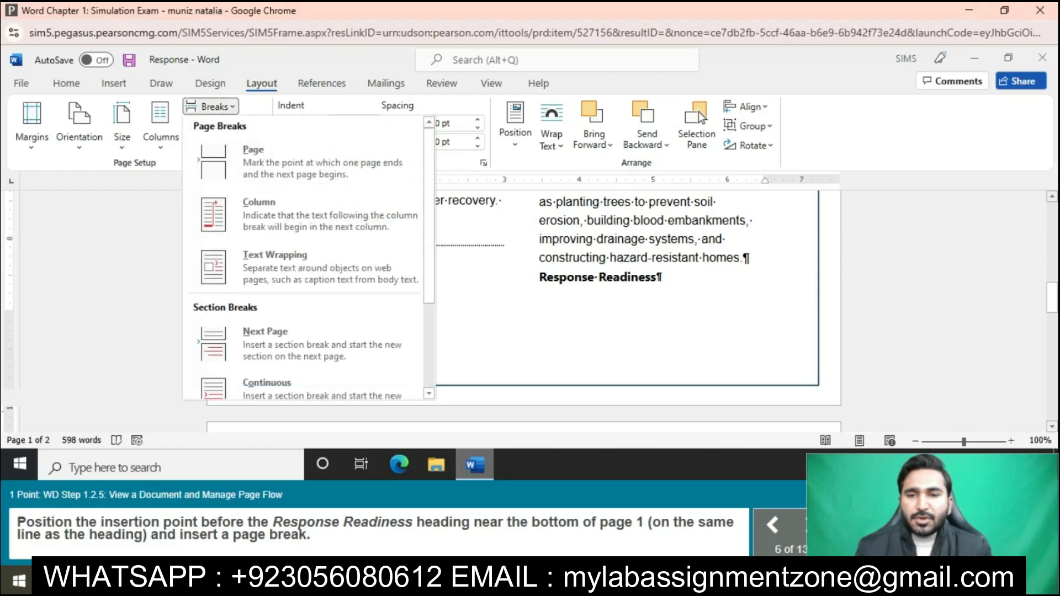
{"action": "key", "text": "Return"}
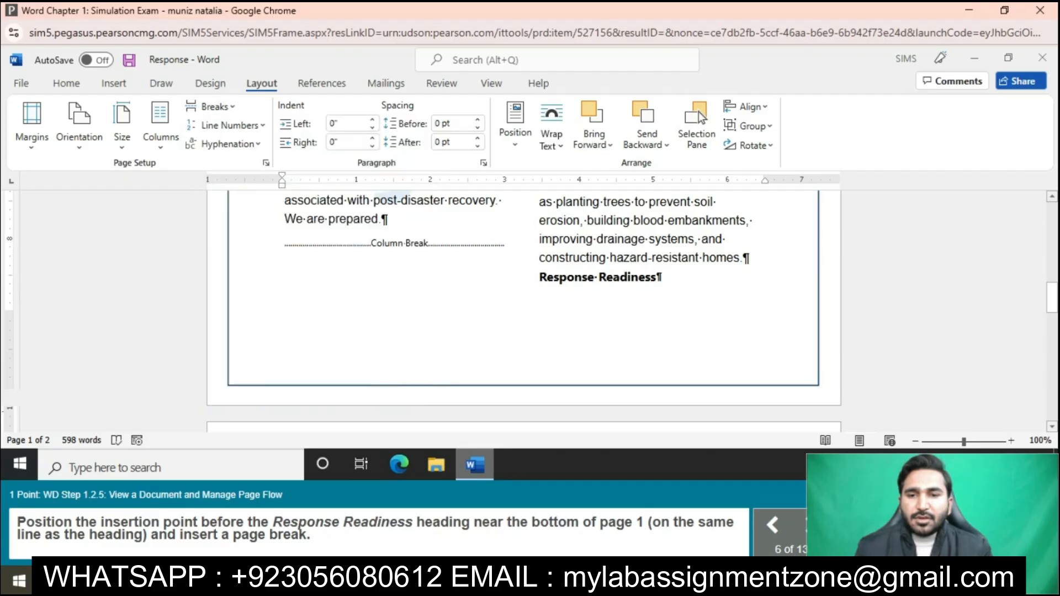